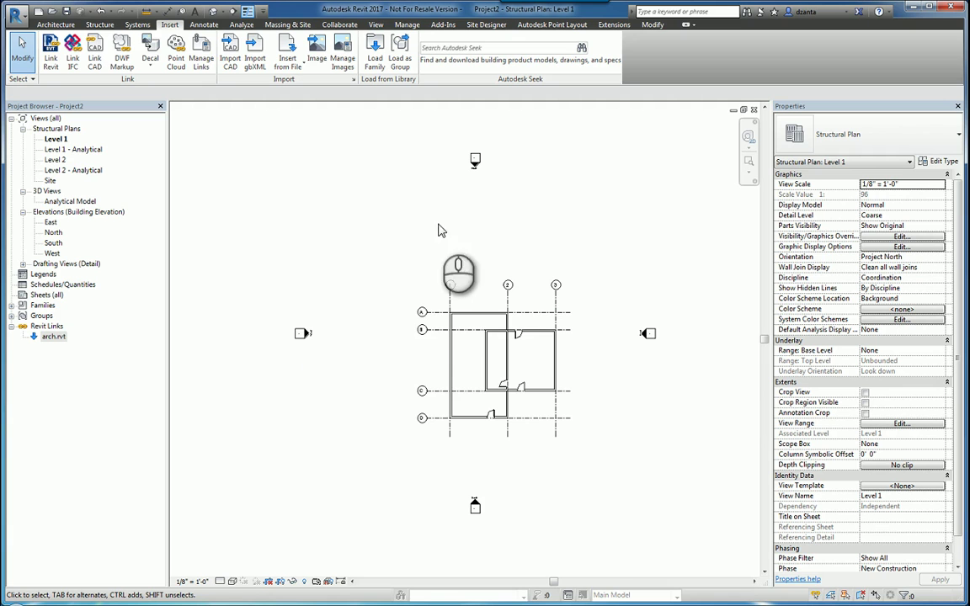
# From the Insert tab, open Manage Links to show arch.rvt as a Loaded Overlay link with Relative path.
pyautogui.click(424, 187)
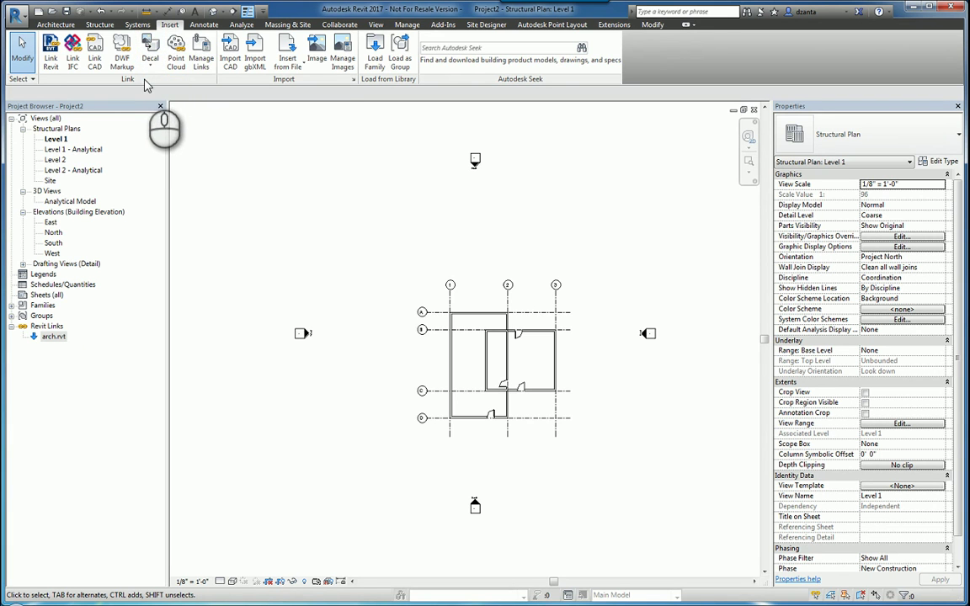
pyautogui.click(202, 67)
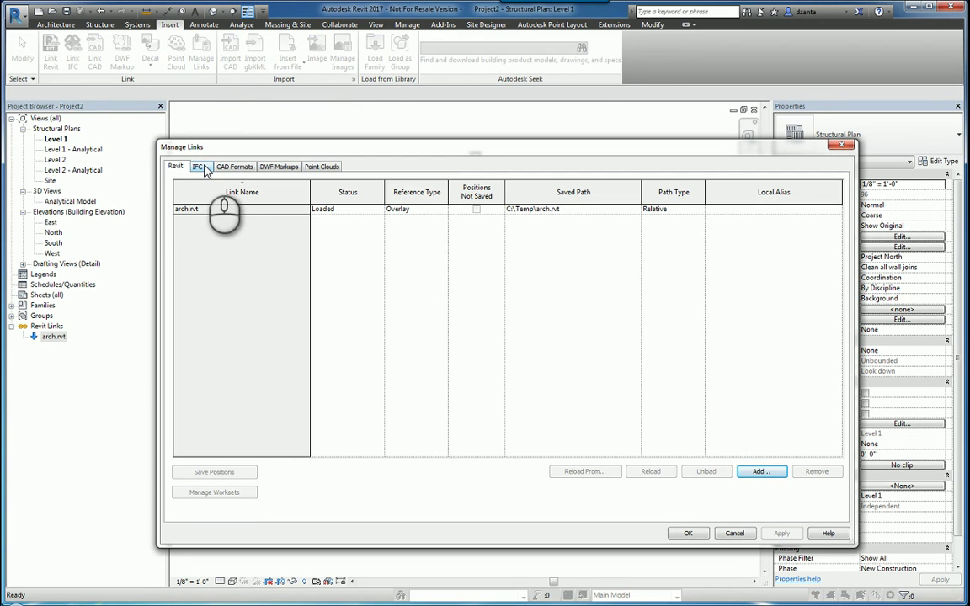
pyautogui.click(199, 167)
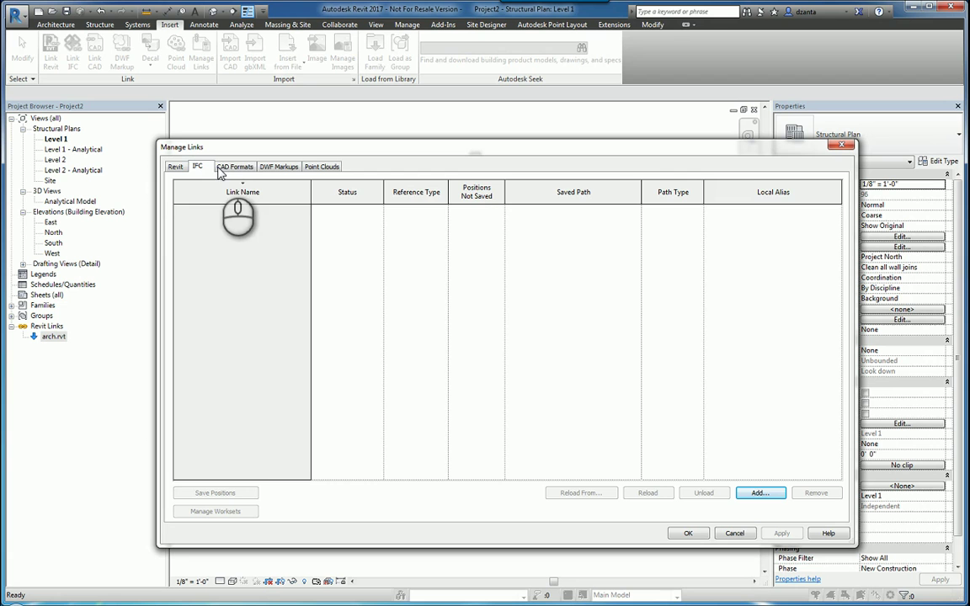
pyautogui.click(236, 167)
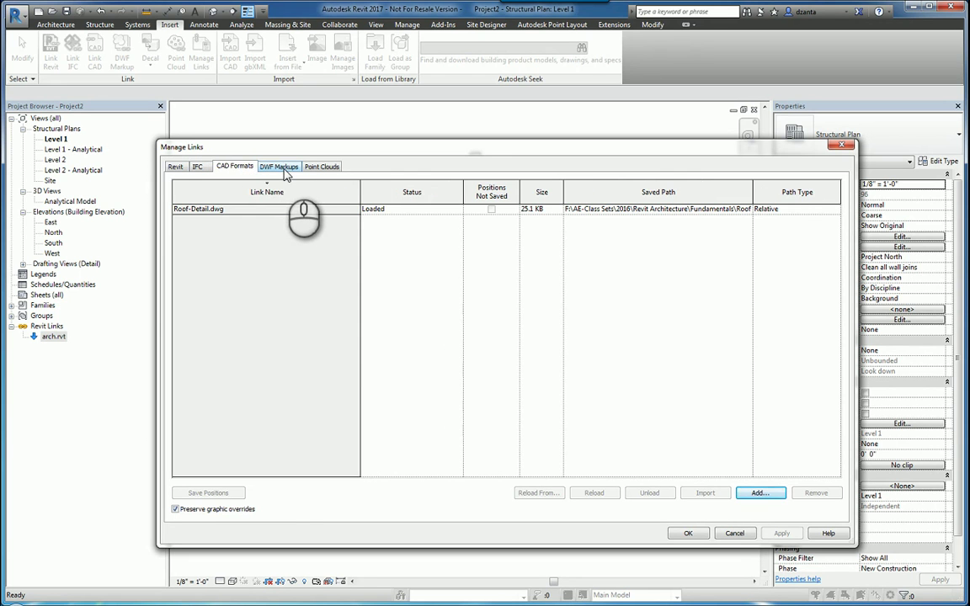
pyautogui.click(283, 168)
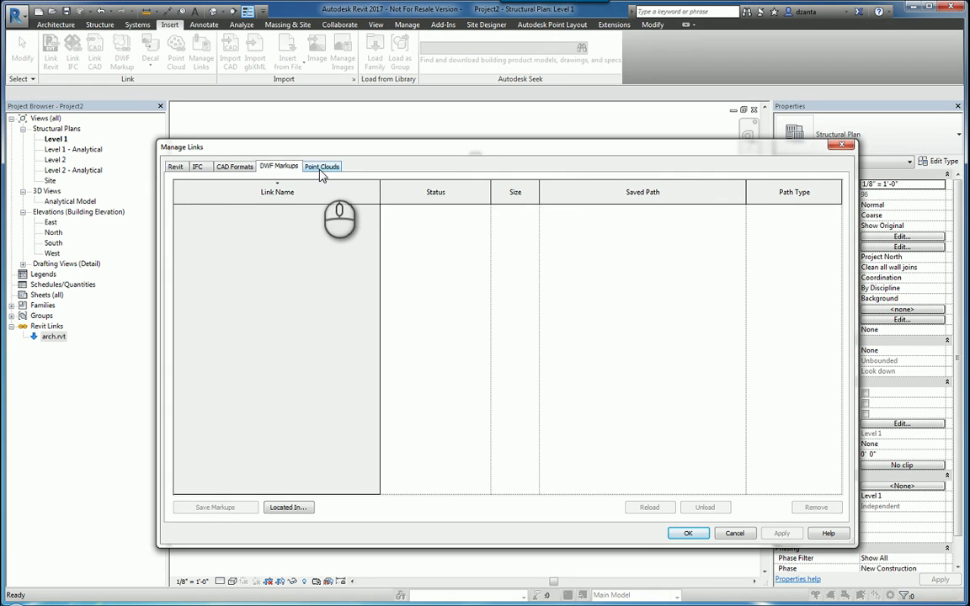
pyautogui.click(320, 171)
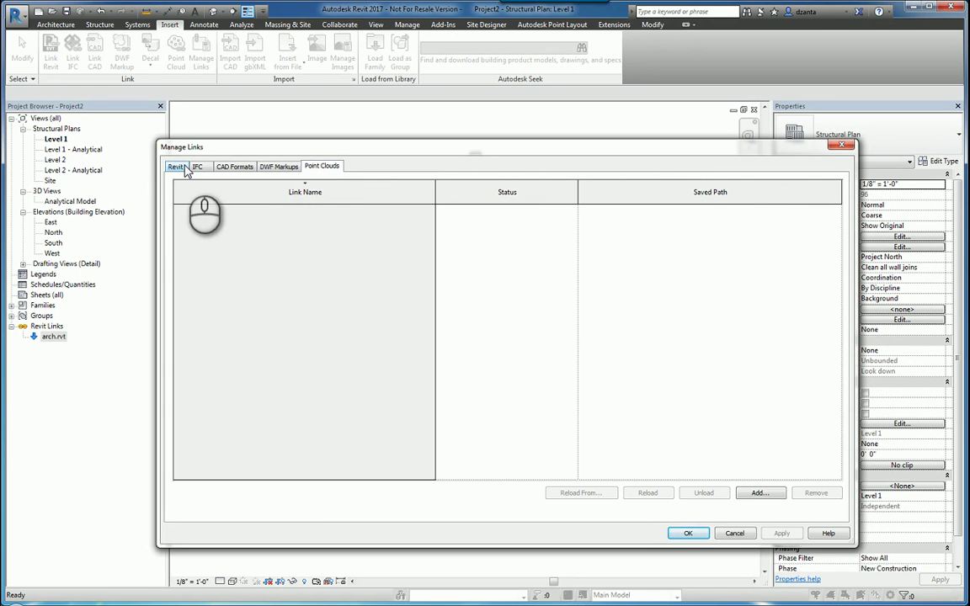
pyautogui.click(279, 167)
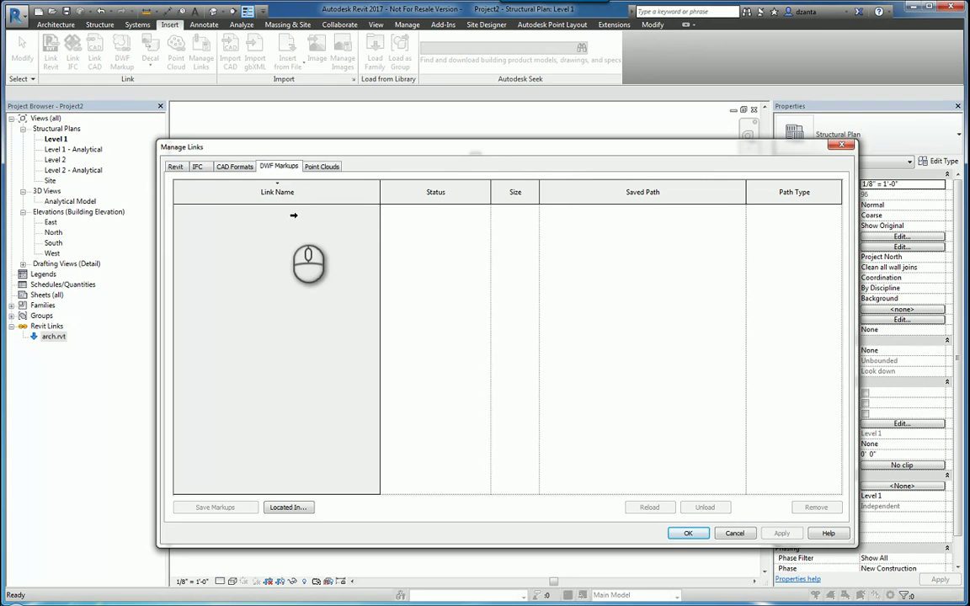
pyautogui.click(241, 167)
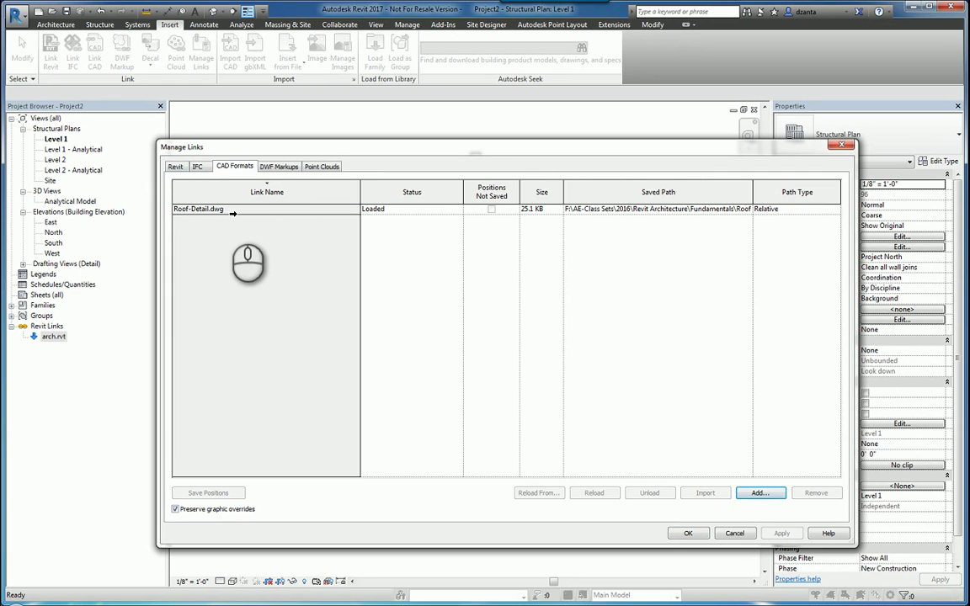
pyautogui.click(176, 166)
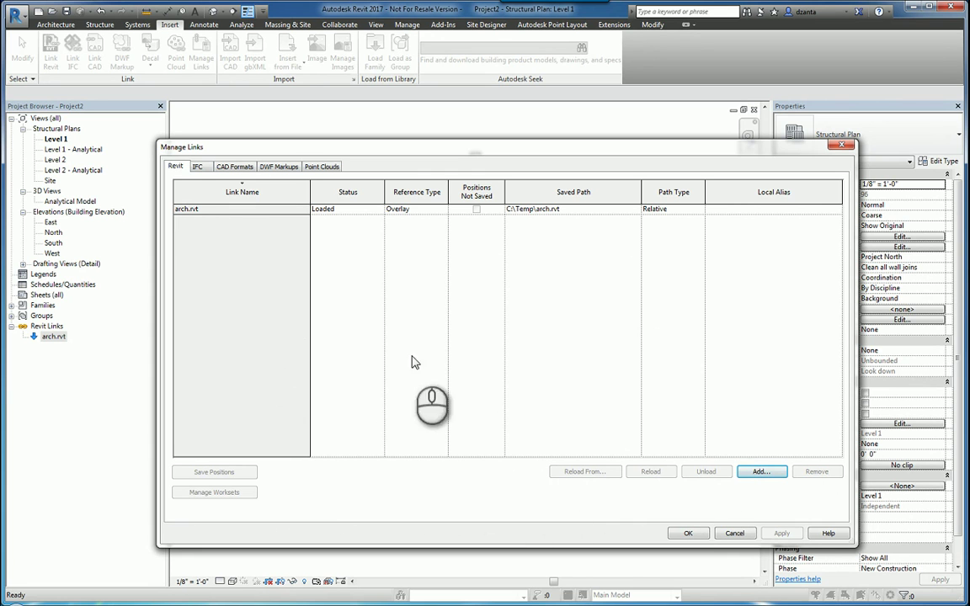
pyautogui.click(229, 211)
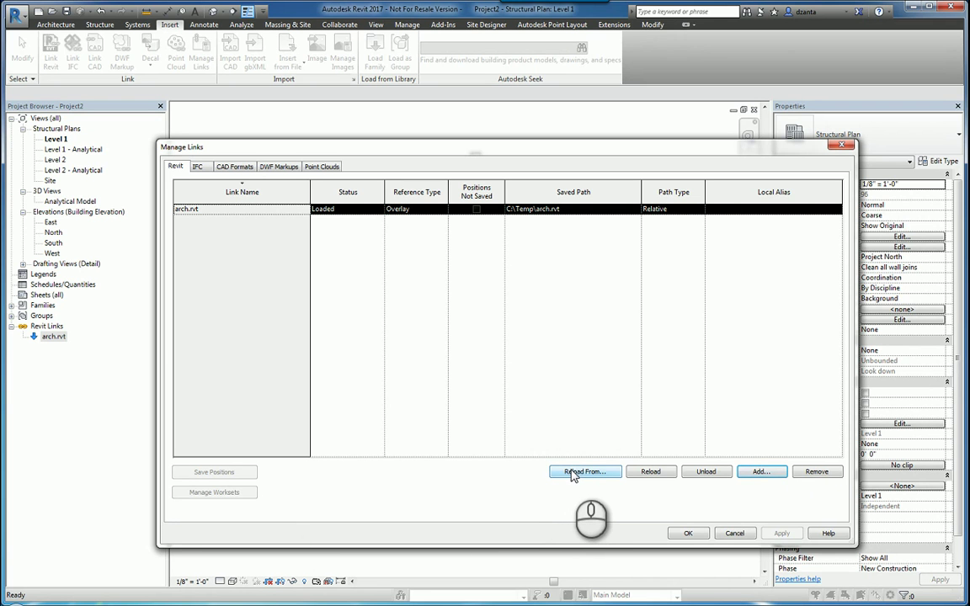
pyautogui.click(572, 473)
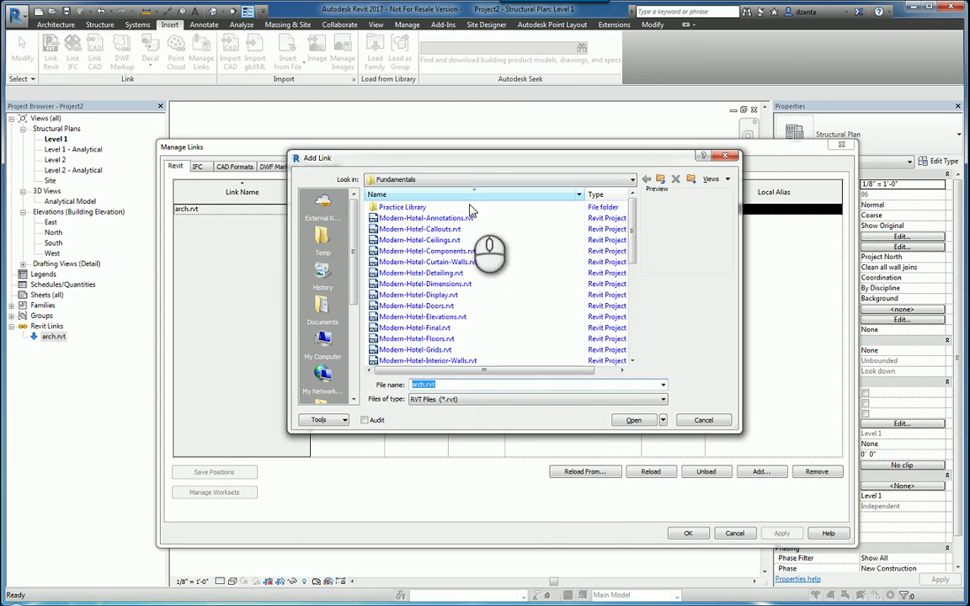
pyautogui.click(702, 420)
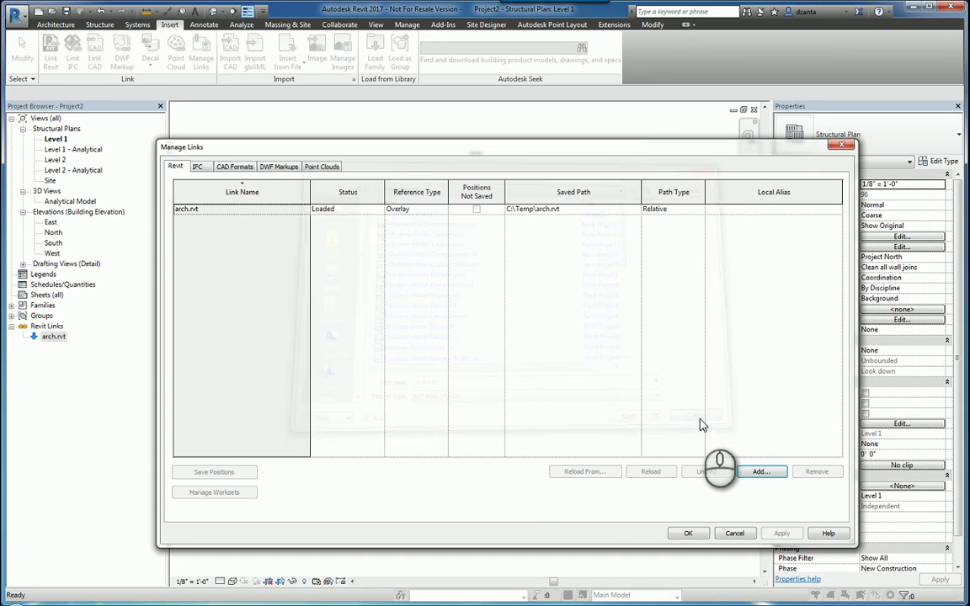
pyautogui.click(299, 210)
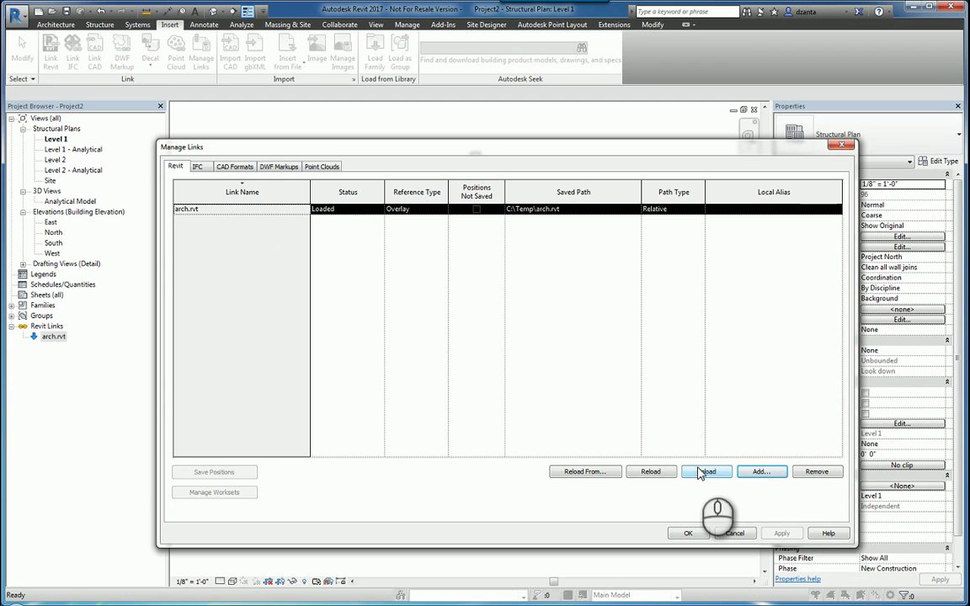
pyautogui.click(760, 472)
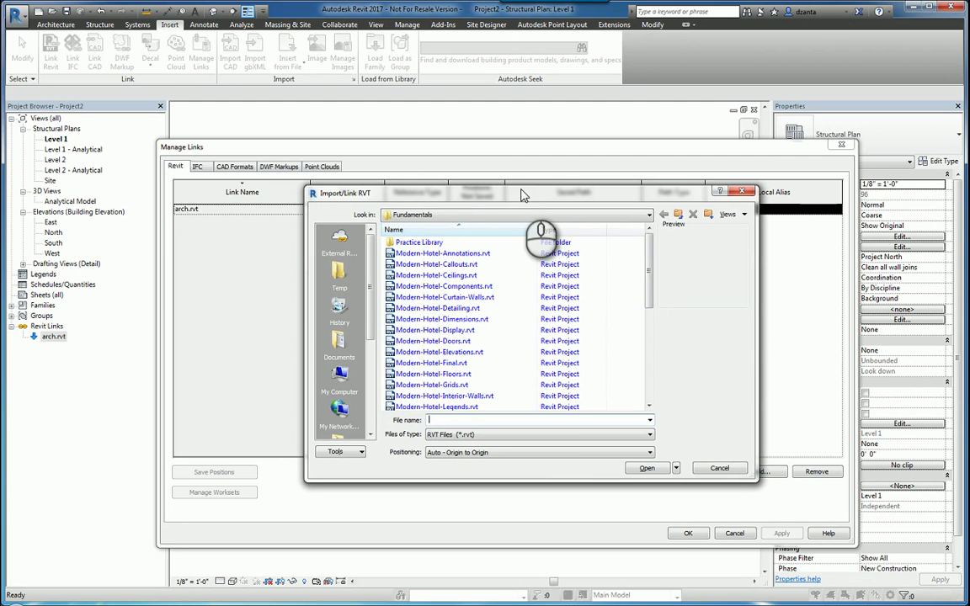
pyautogui.click(720, 468)
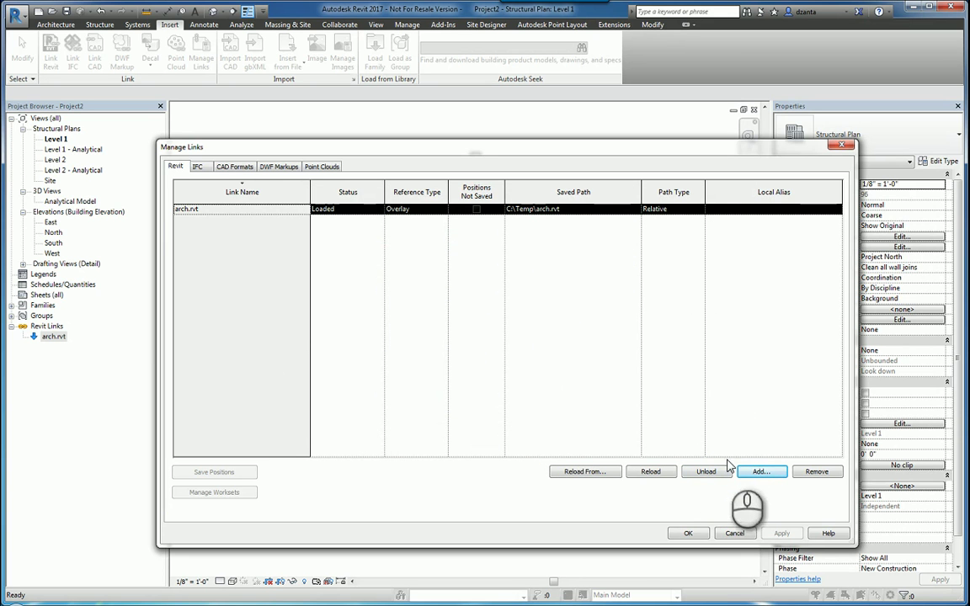
pyautogui.click(815, 474)
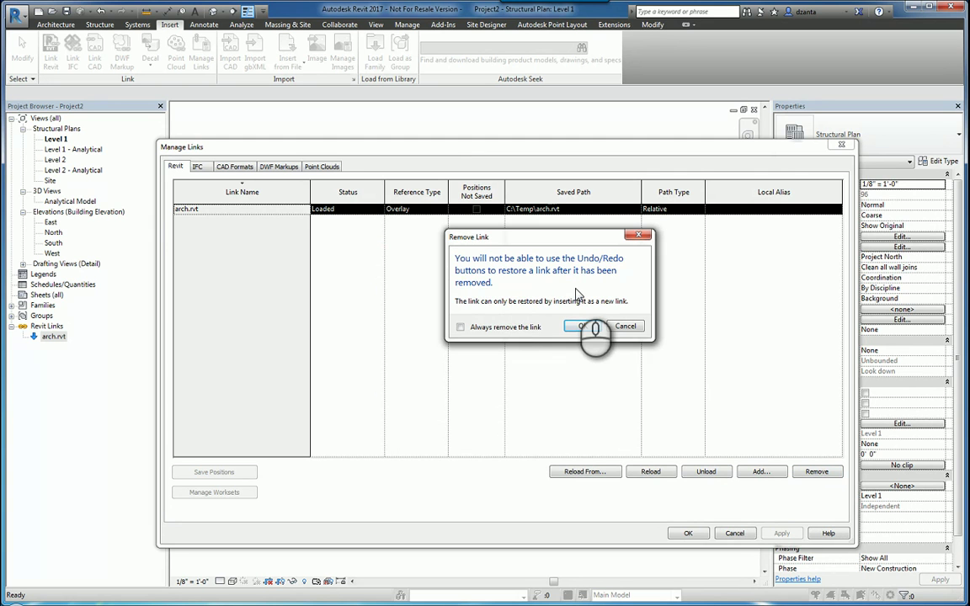
pyautogui.click(624, 326)
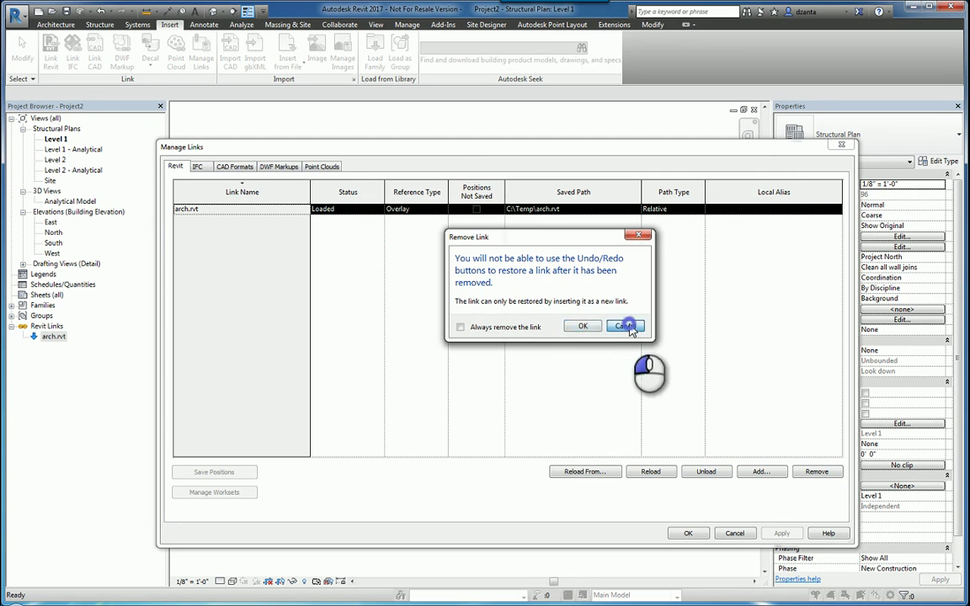
pyautogui.click(199, 169)
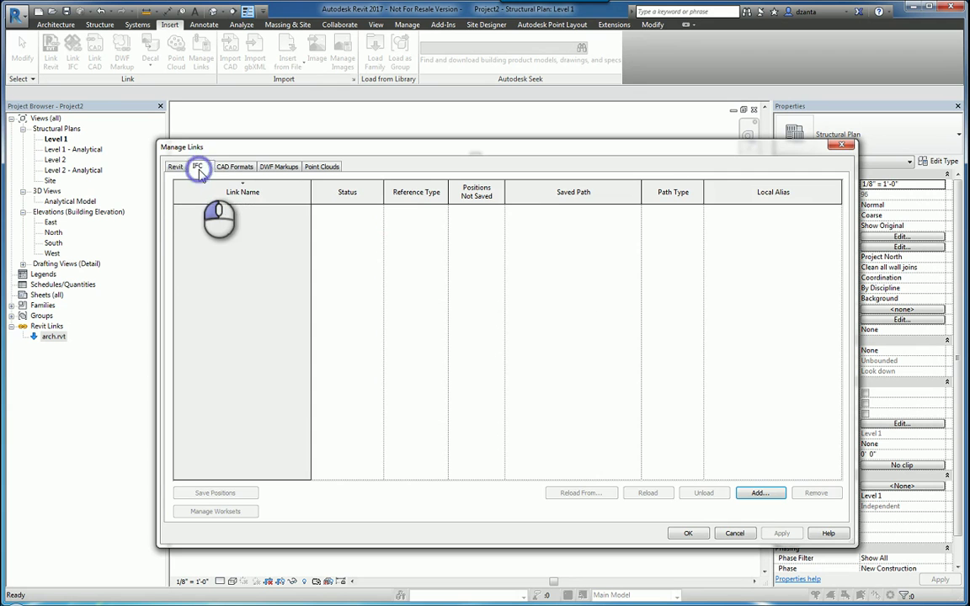
pyautogui.click(233, 169)
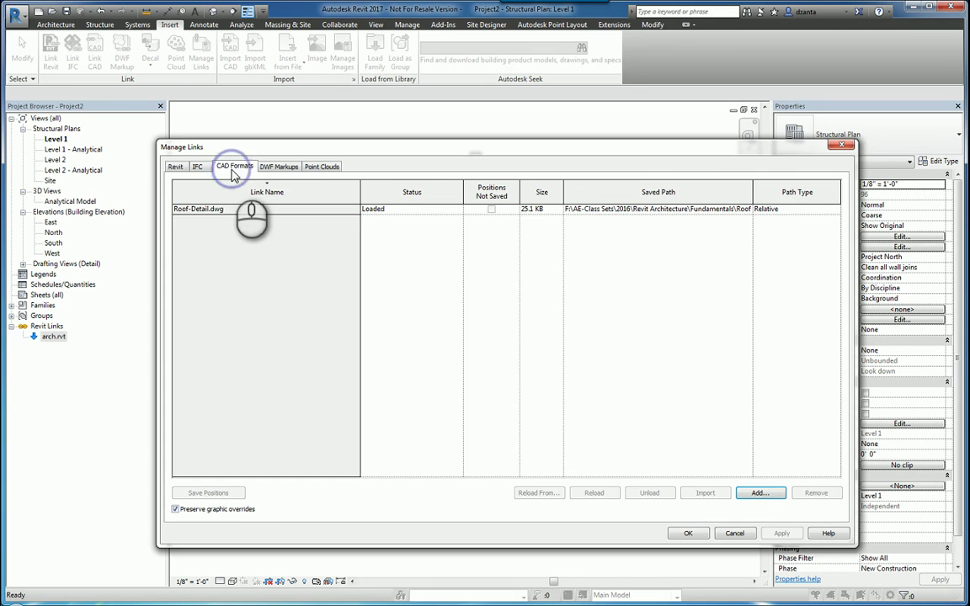
pyautogui.click(232, 210)
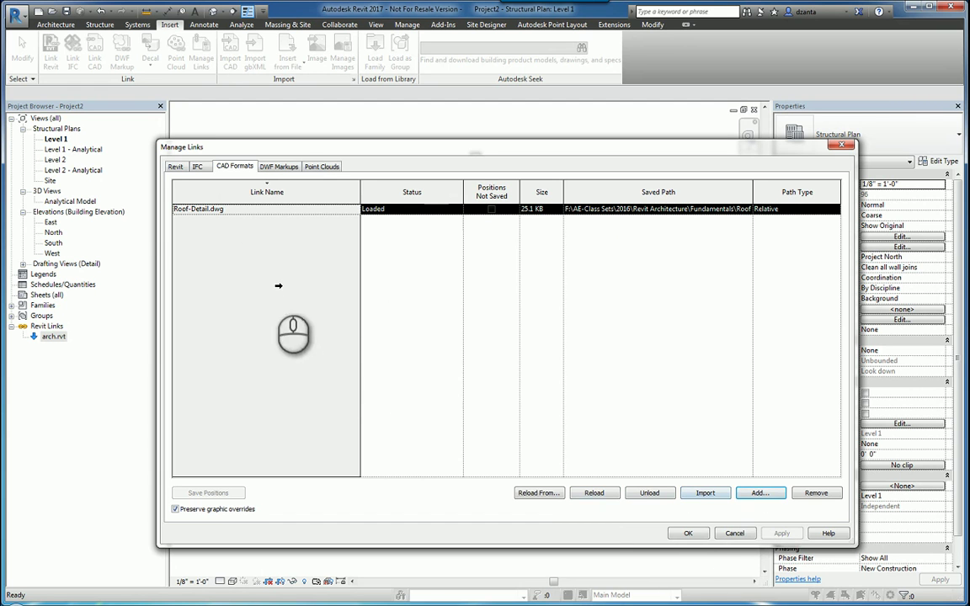
pyautogui.click(175, 166)
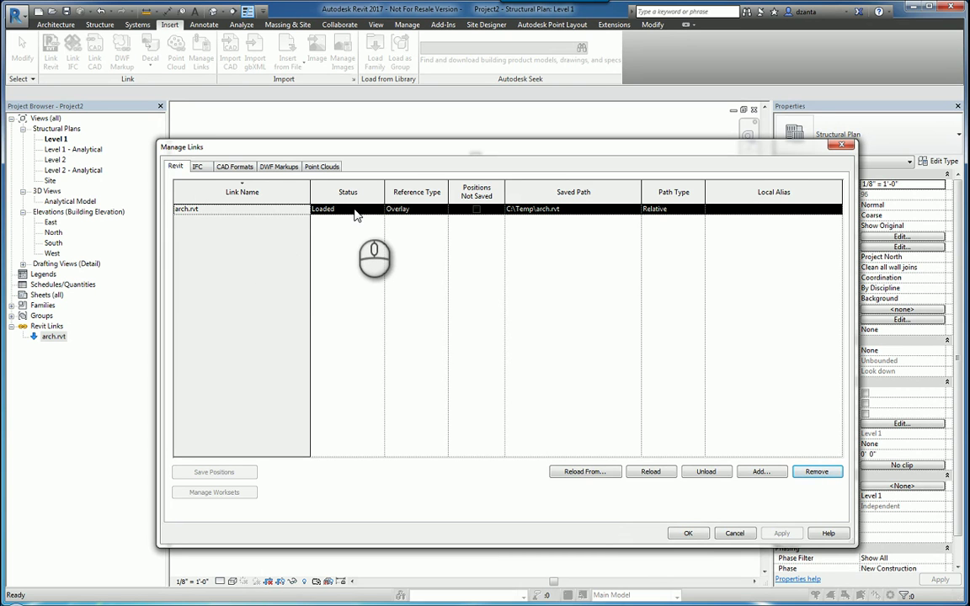
pyautogui.click(440, 208)
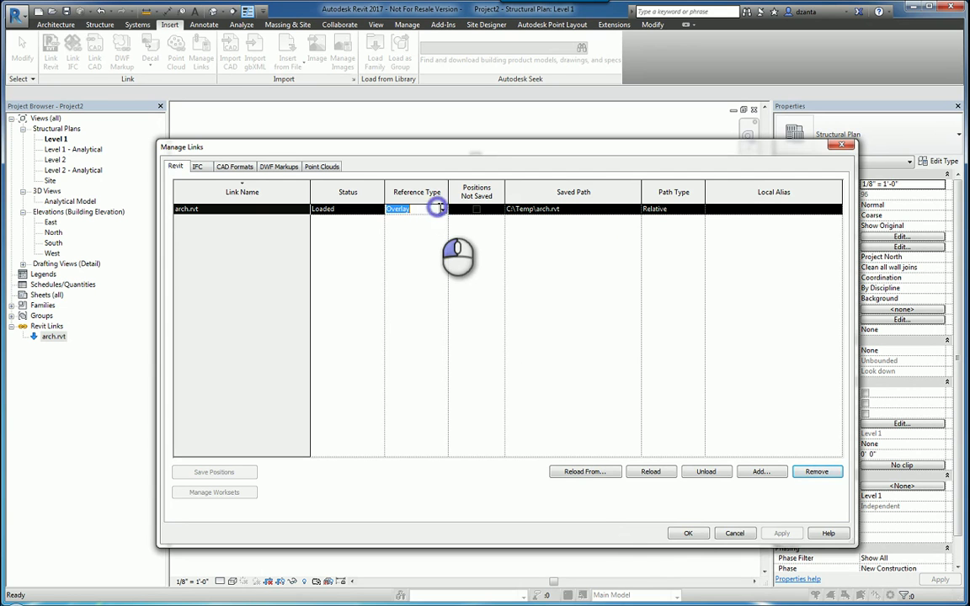
pyautogui.click(442, 209)
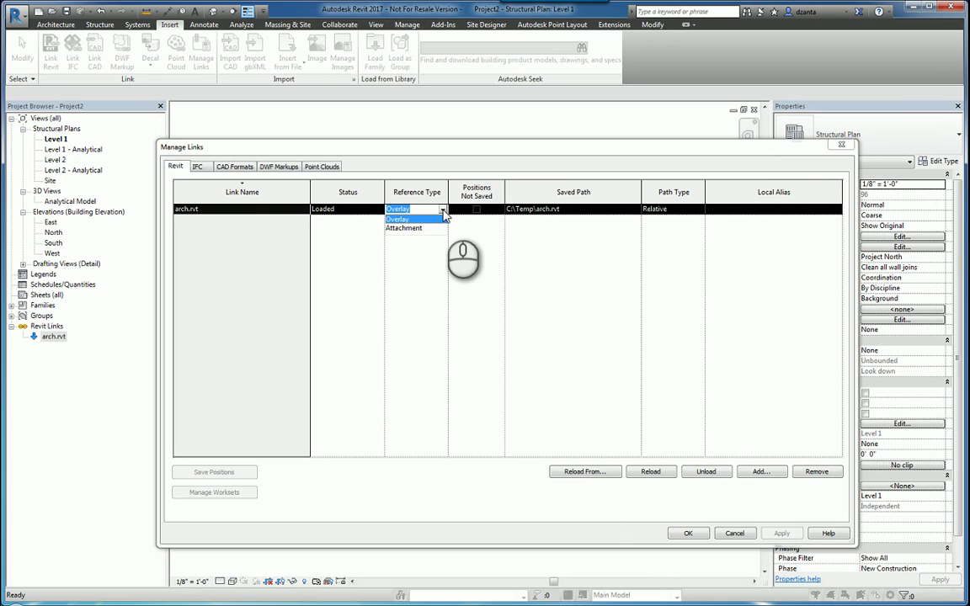
pyautogui.click(444, 215)
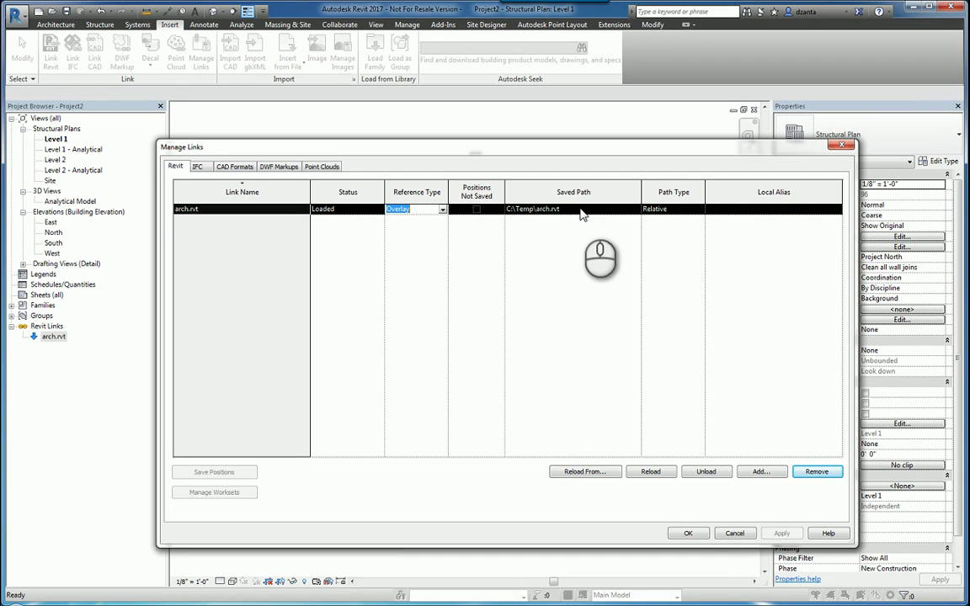
pyautogui.click(696, 211)
pyautogui.click(699, 210)
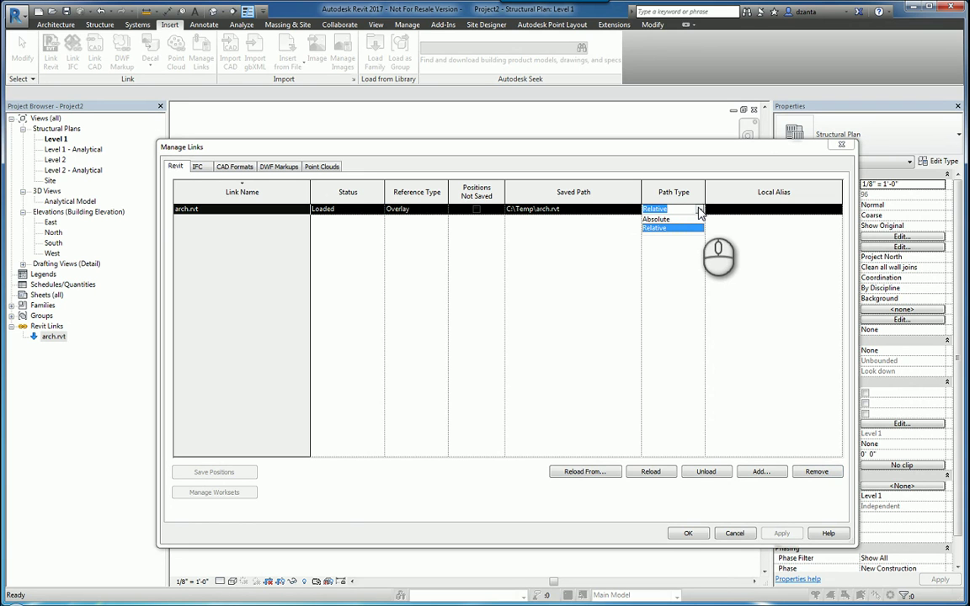
pyautogui.click(697, 228)
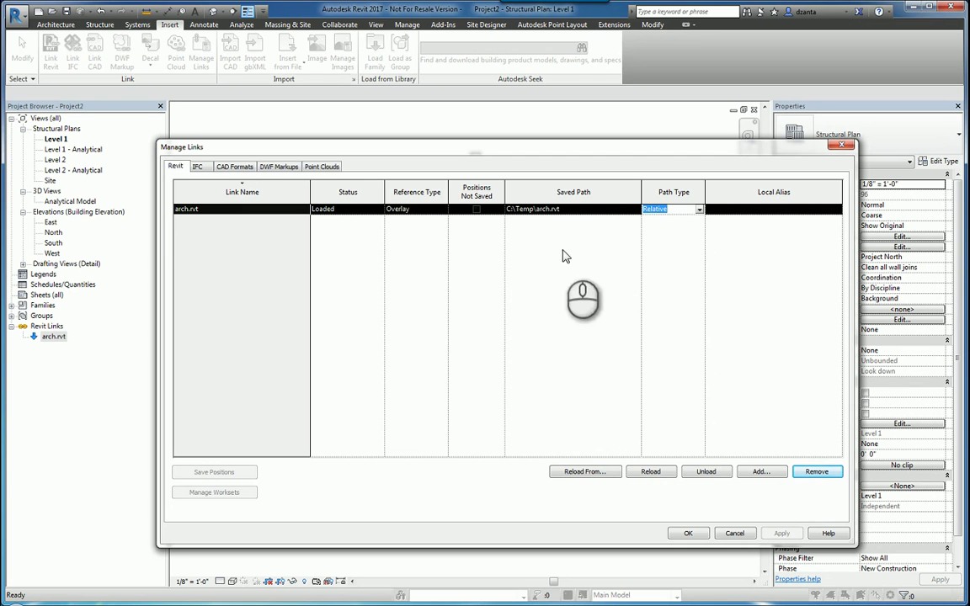
pyautogui.click(278, 167)
pyautogui.click(321, 166)
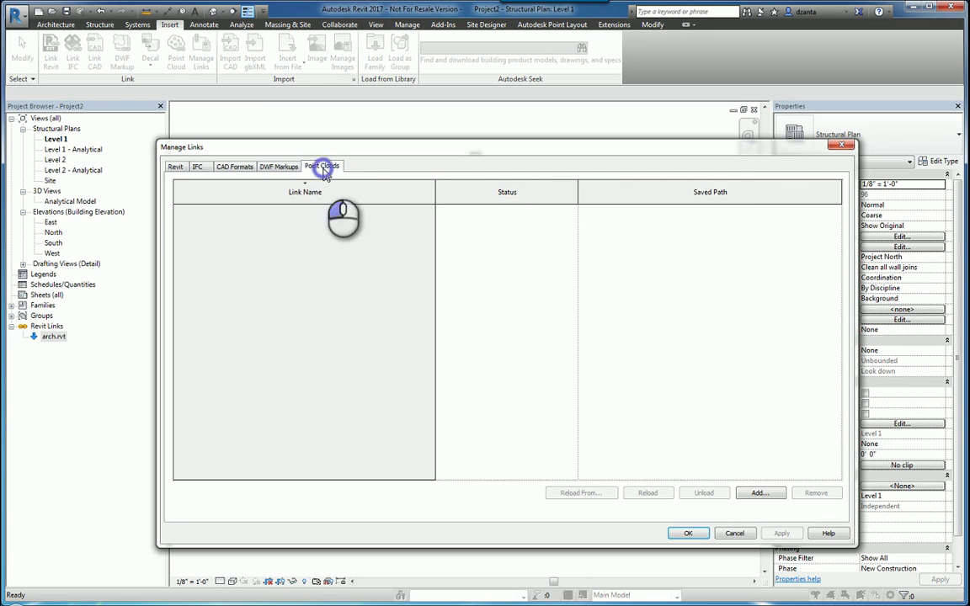
pyautogui.click(175, 167)
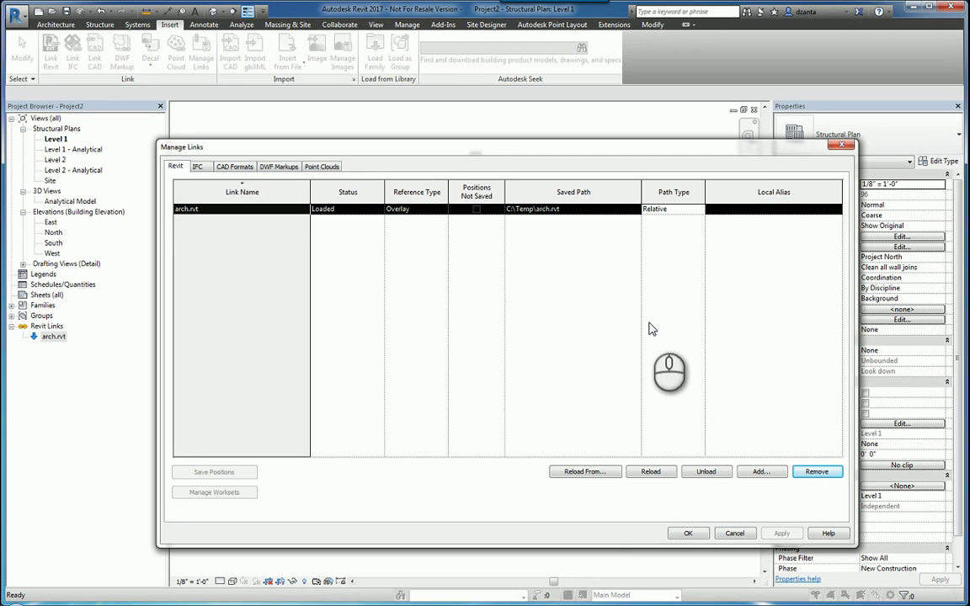
pyautogui.click(829, 539)
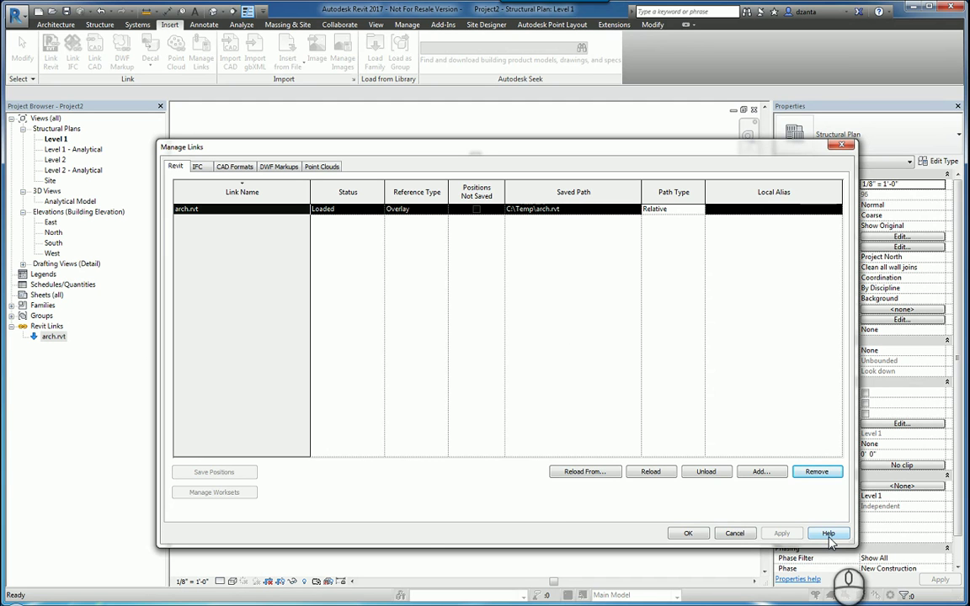